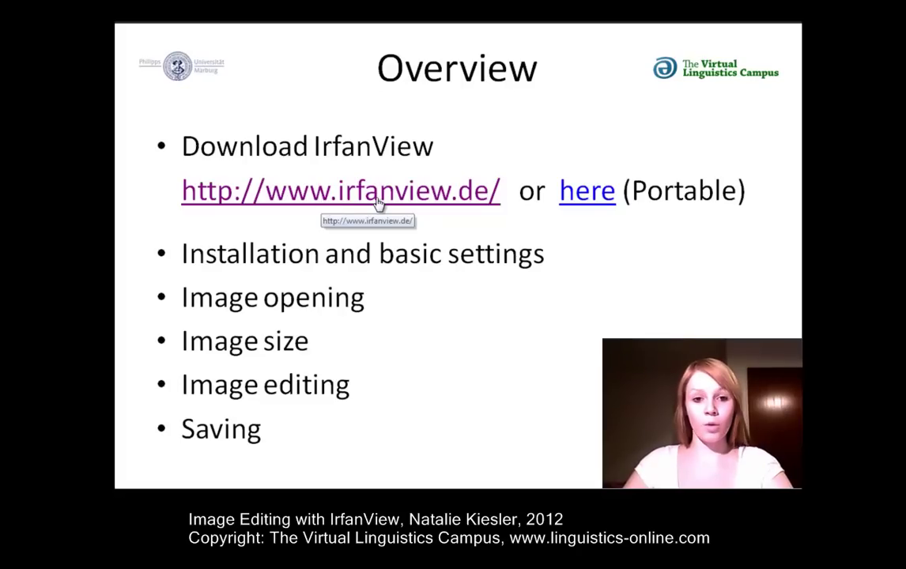
Step: Start the IrfanView 4.33 download (iview433_setup.exe) via irfanview.de and Download.com
click(376, 202)
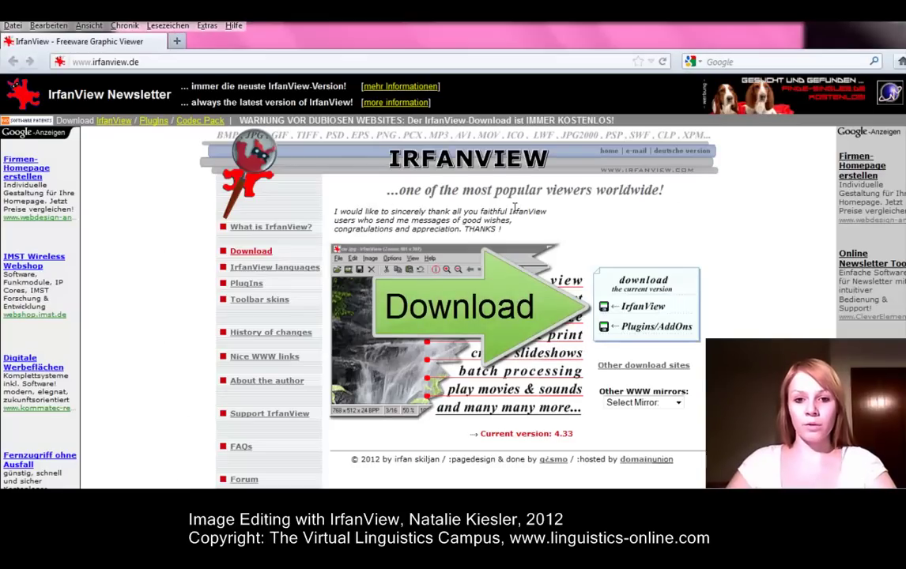
click(648, 314)
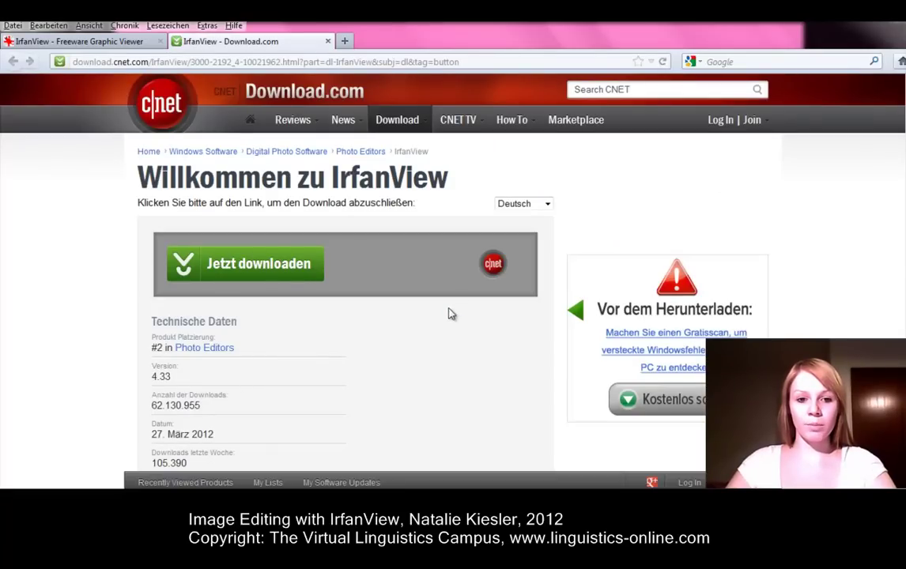
click(234, 273)
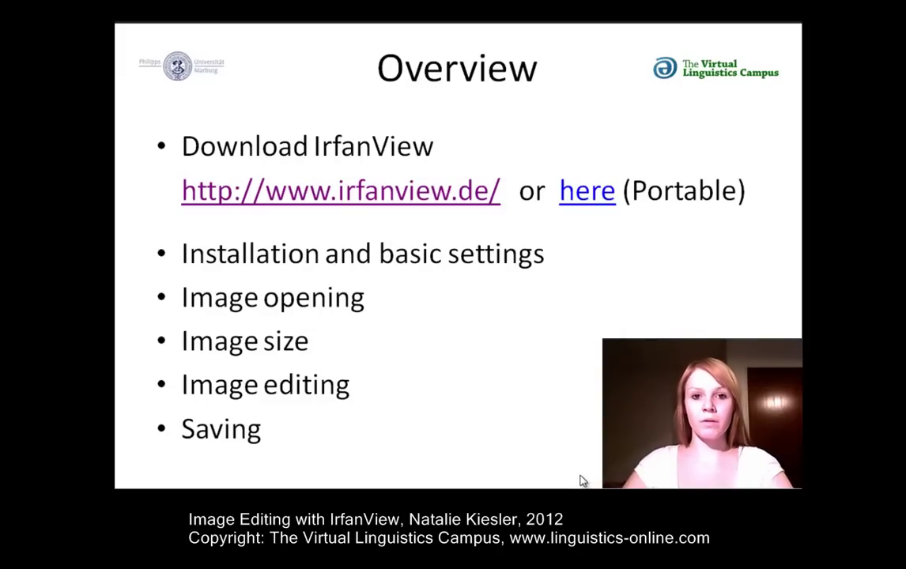
Step: Download Portable IrfanView 4.30 (IrfanViewPortable_4.30.paf.exe) from the freenet page
click(589, 205)
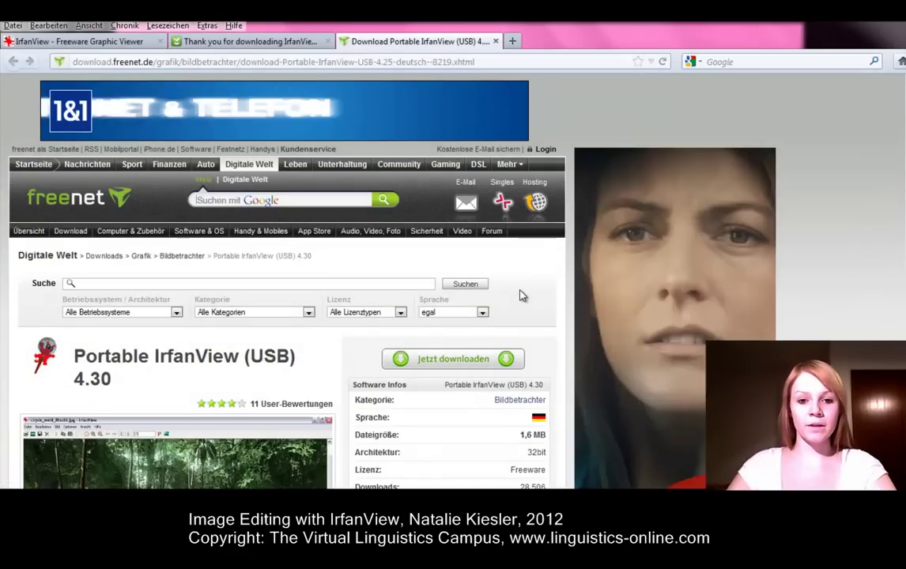
scroll(522, 295, down, 2)
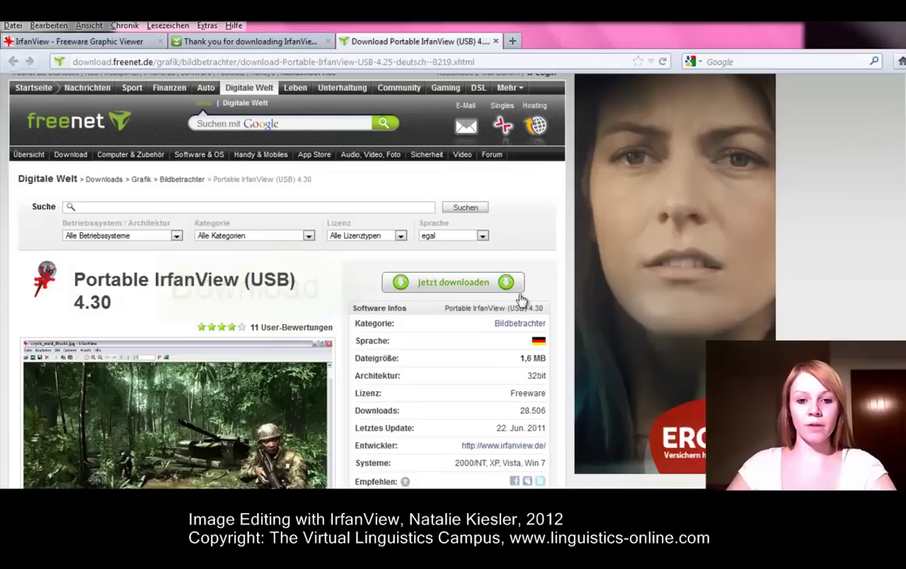
click(446, 289)
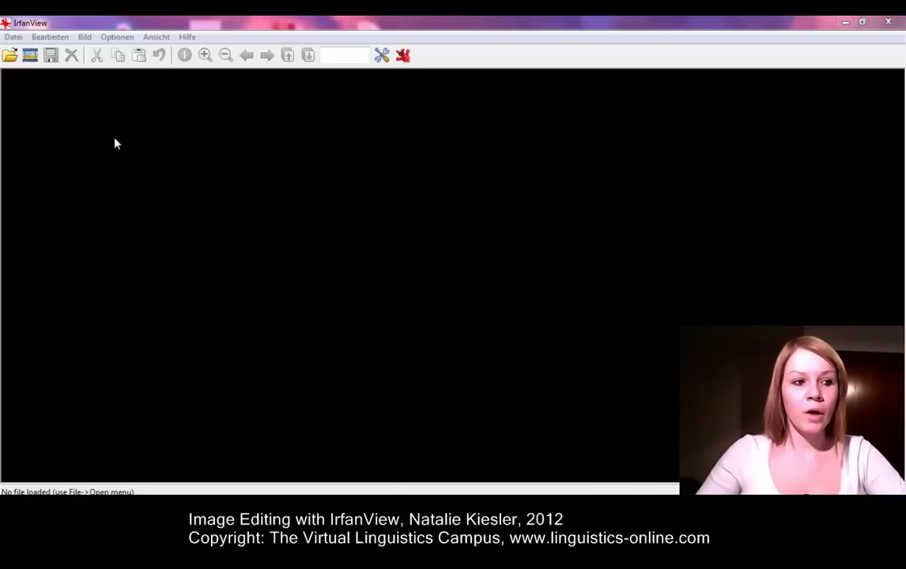
Step: Change IrfanView's language from German to ENGLISH via Optionen > Sprache ändern
click(117, 37)
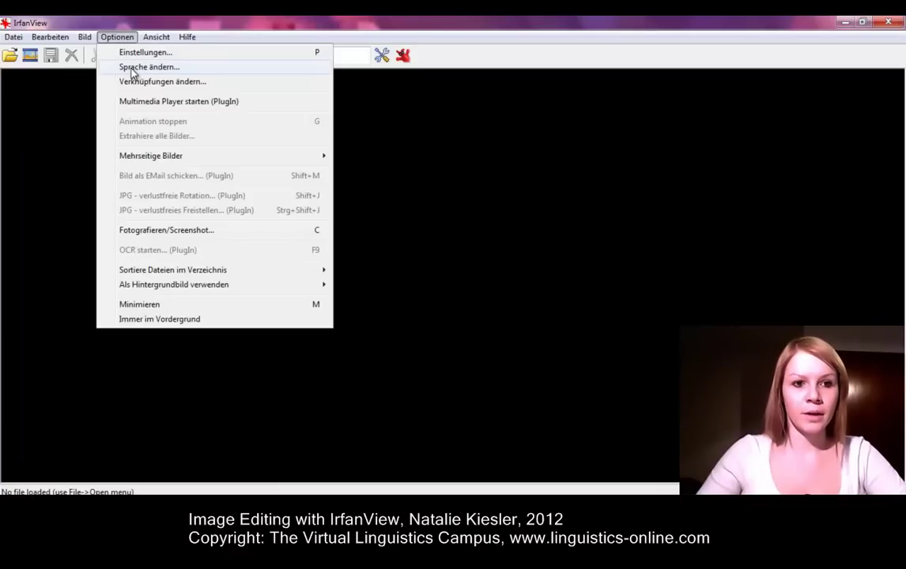
click(132, 68)
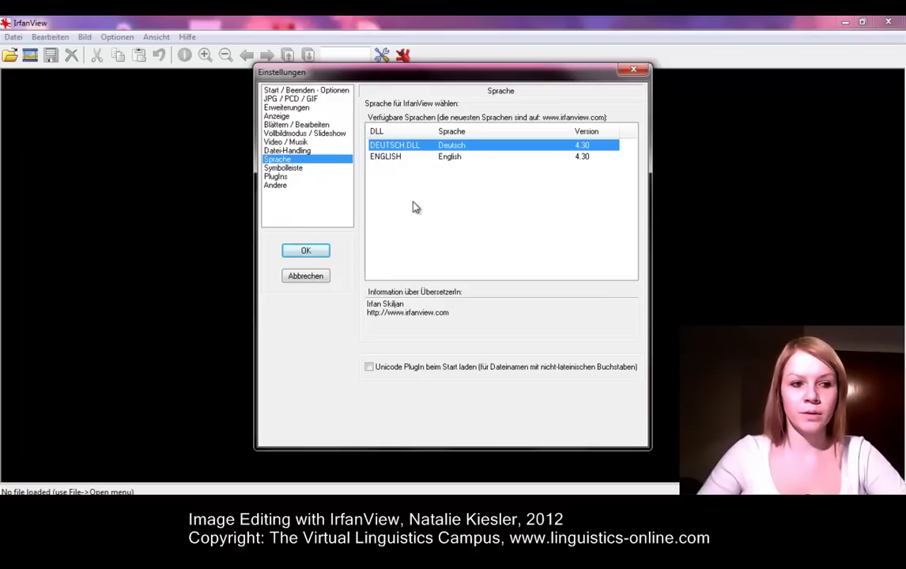
click(390, 161)
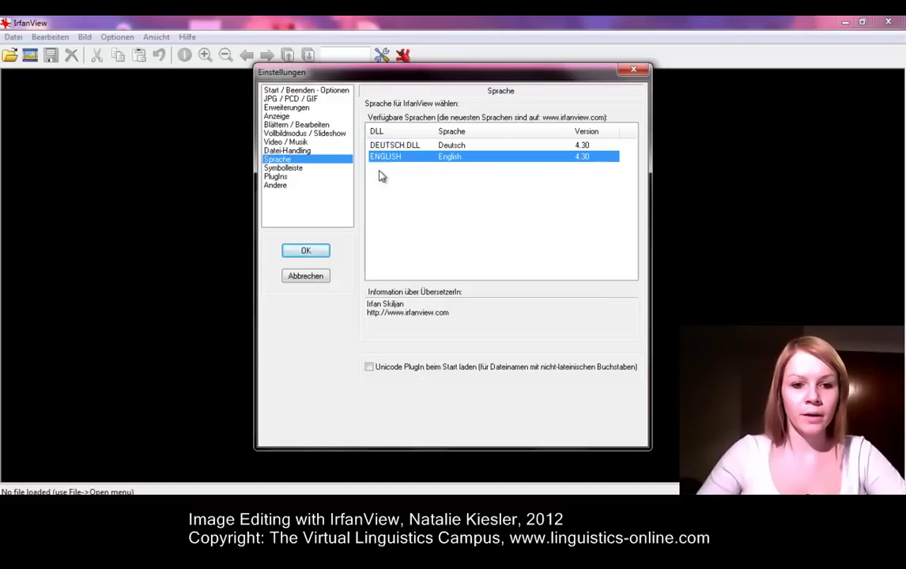
click(306, 252)
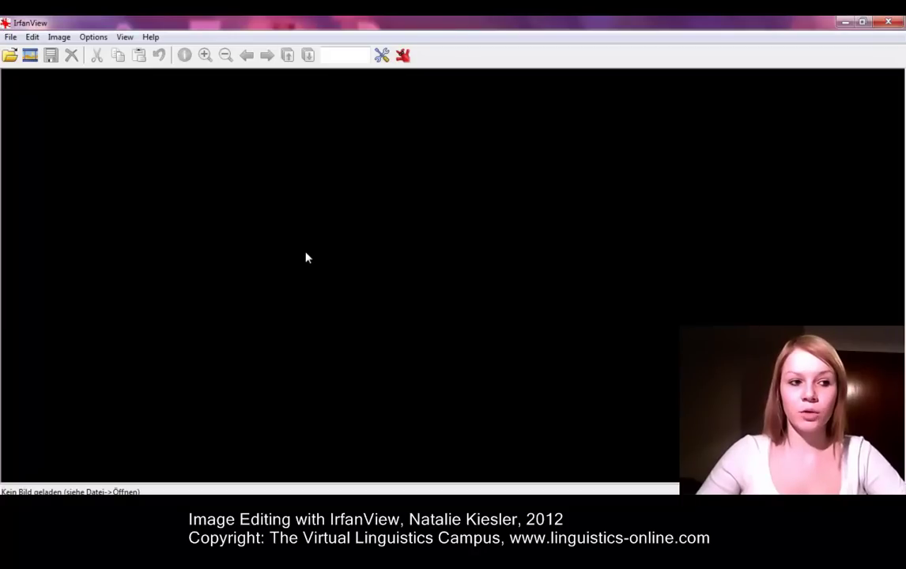
Step: Open DSC03399.JPG from the Desktop, a 4000 × 3000 photo
click(9, 40)
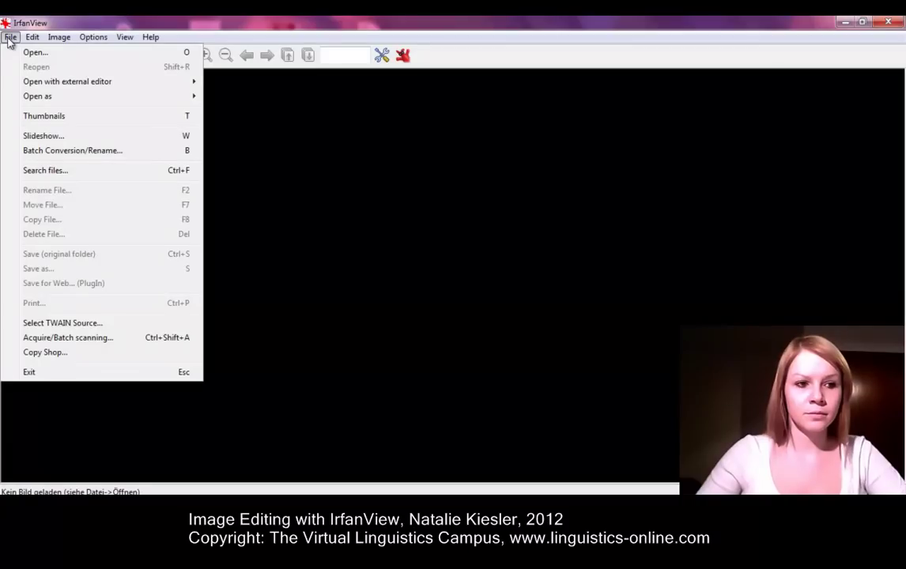
click(25, 53)
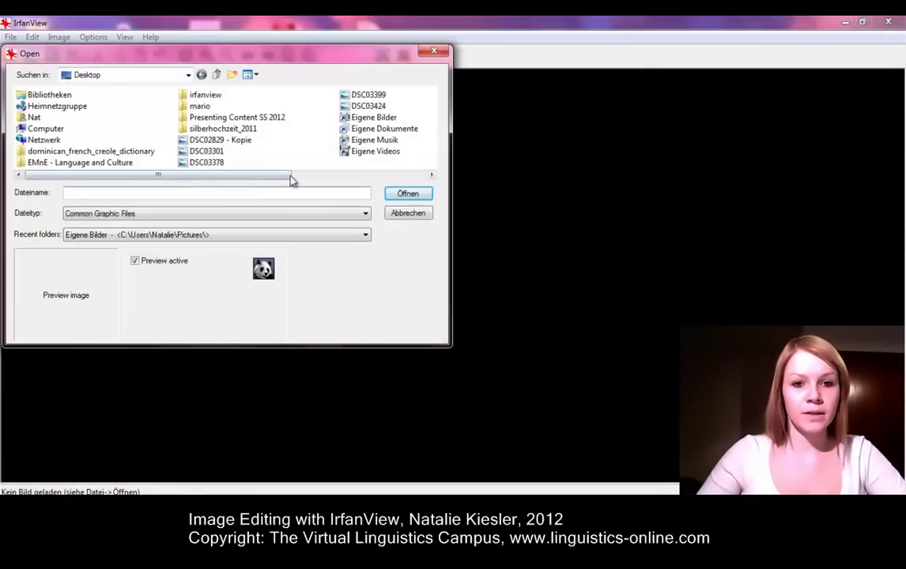
click(354, 94)
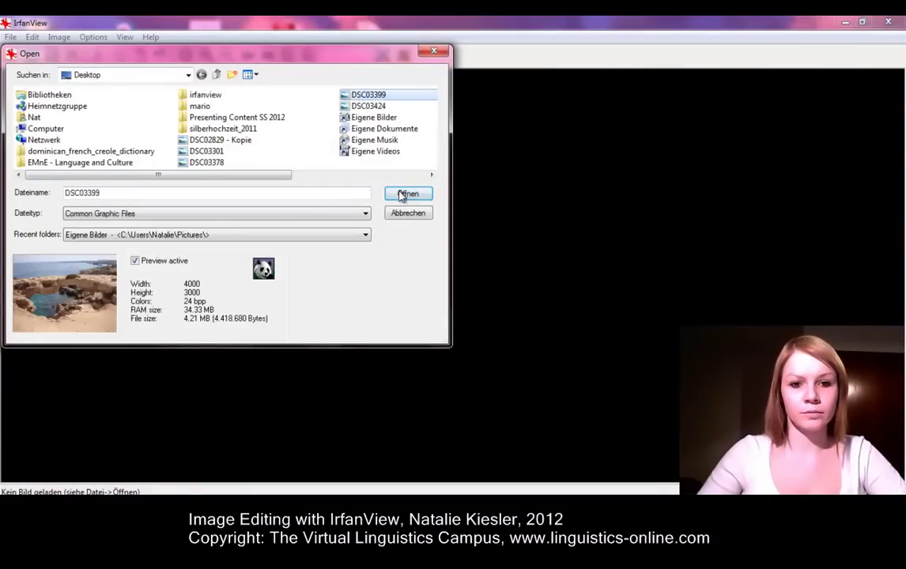
click(404, 193)
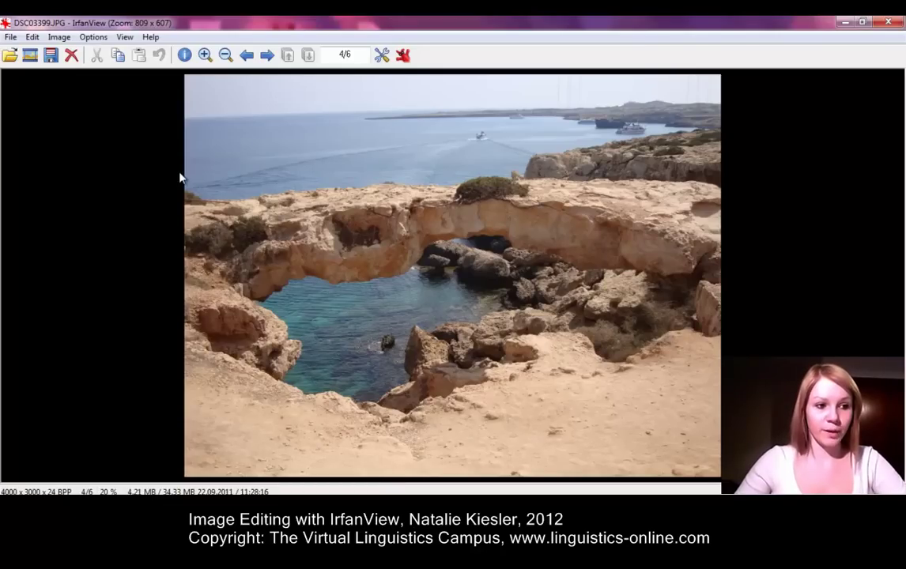
Step: View the photo's print size in cm and inches under Resize/Resample, keeping 4000 × 3000 pixels
click(58, 37)
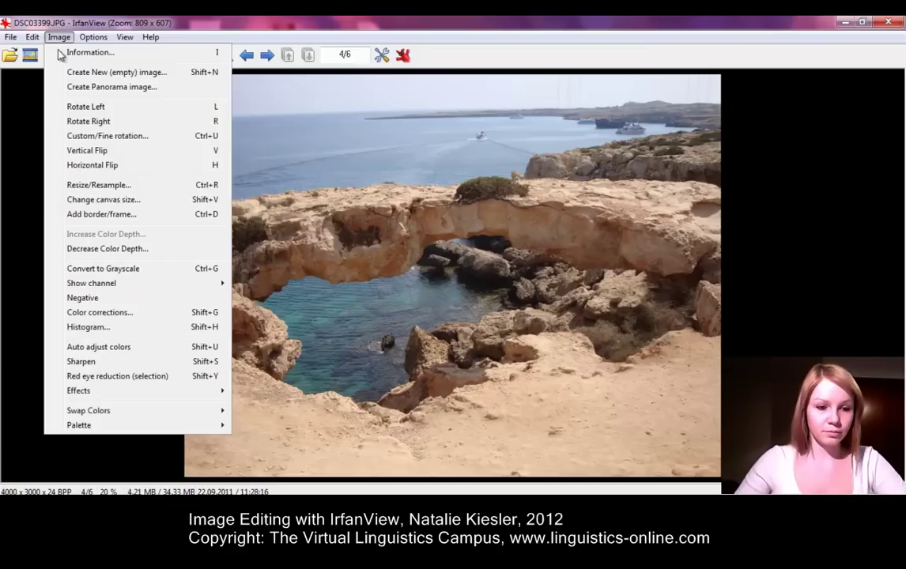
click(98, 186)
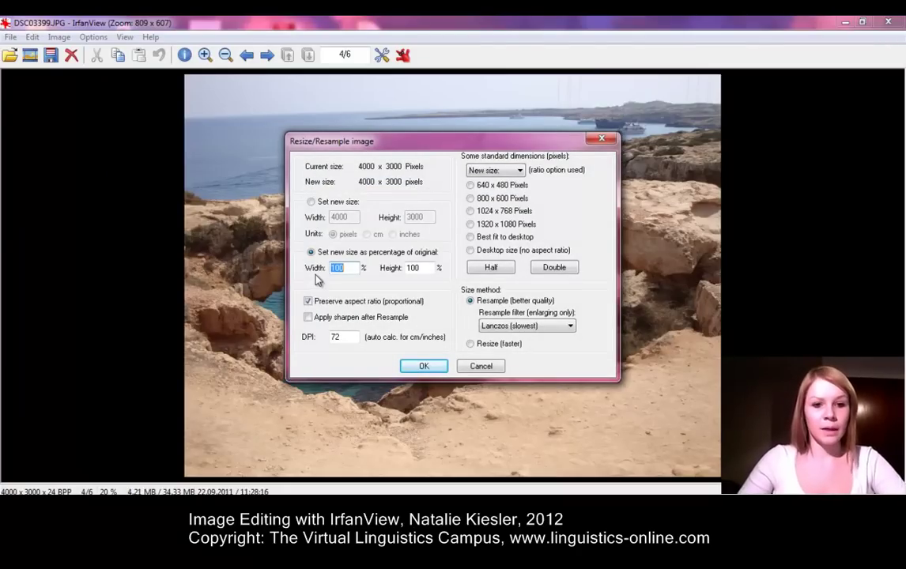
click(312, 202)
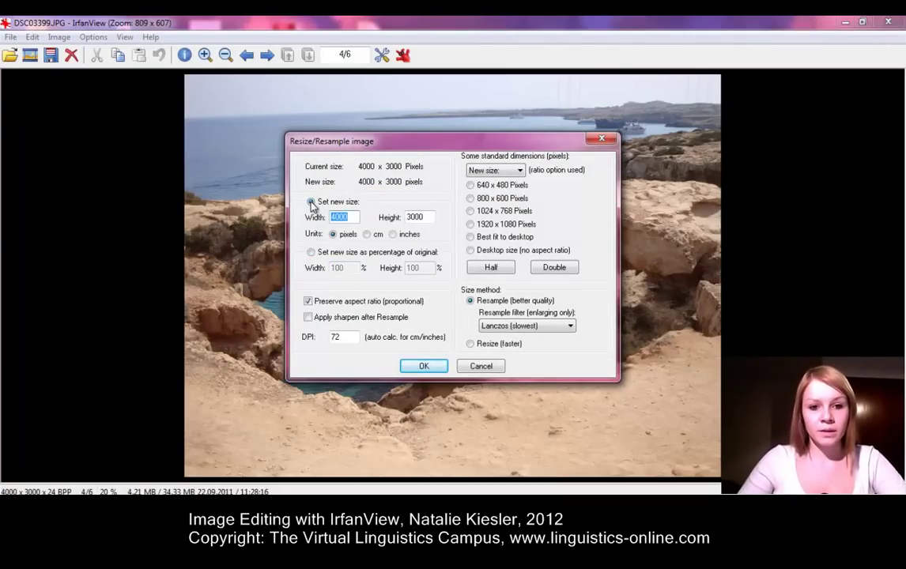
click(366, 234)
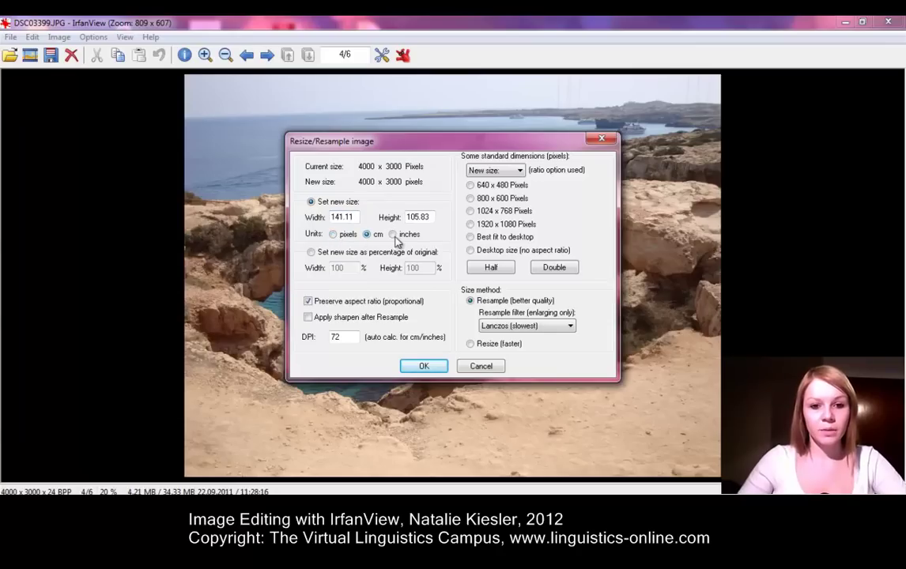
click(393, 234)
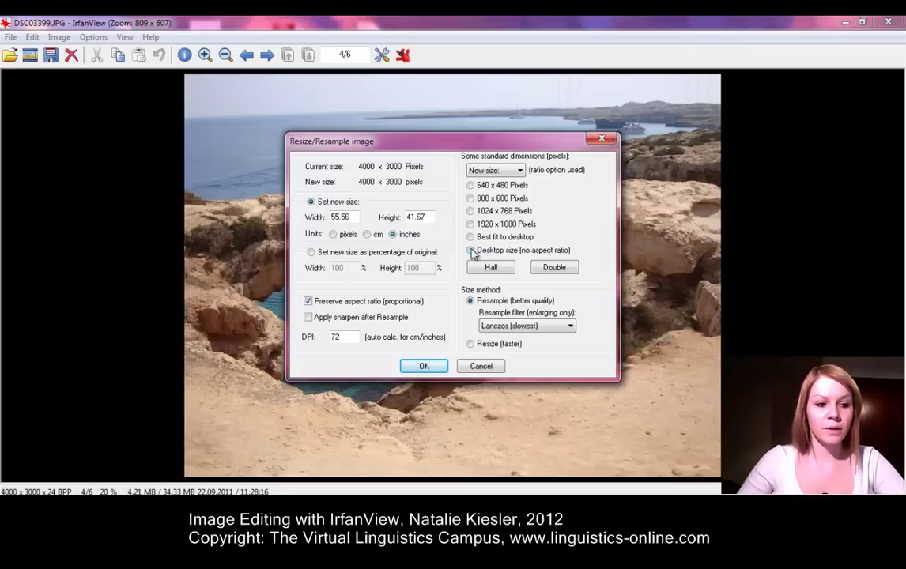
click(419, 368)
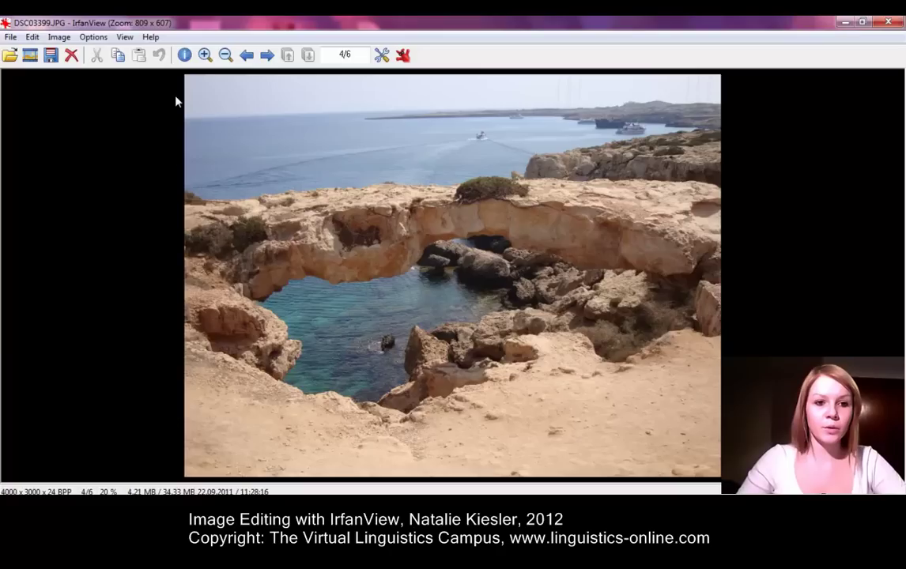
Step: Select the upper-left rock-arch area and crop the photo to 3237 × 2505 pixels
drag(173, 79, 619, 410)
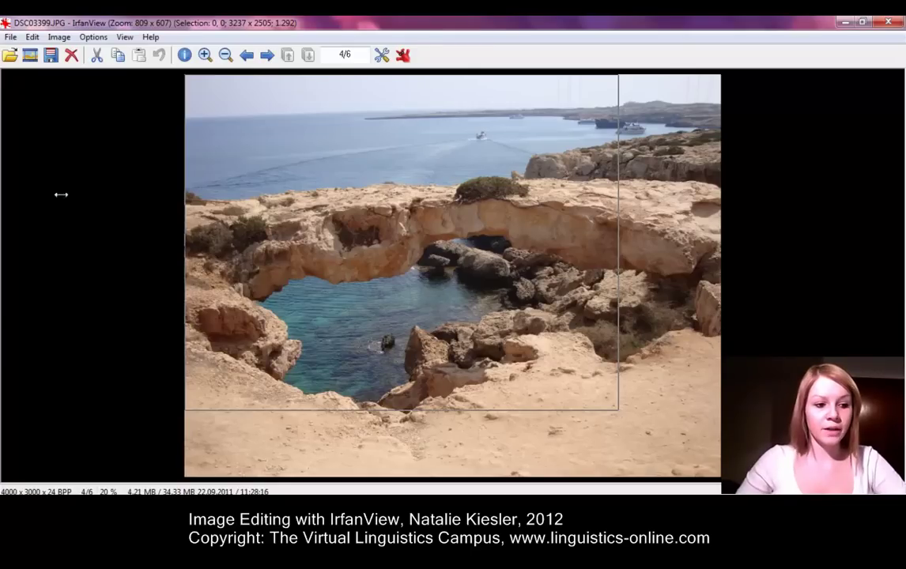
click(32, 38)
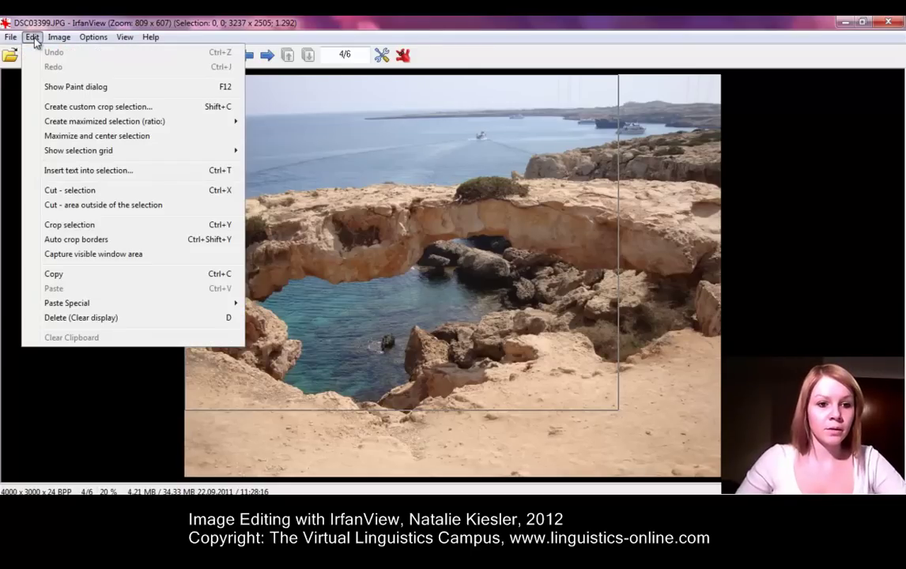
click(75, 228)
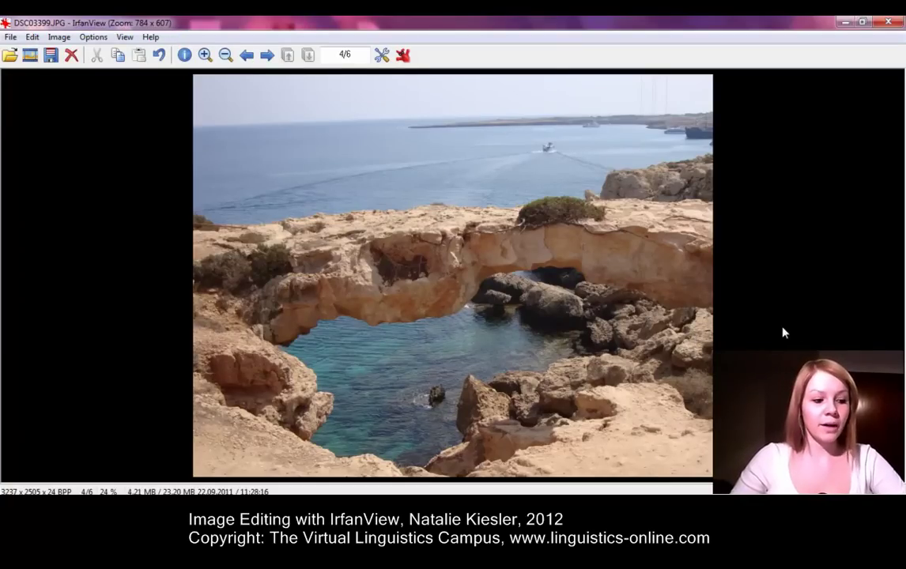
click(59, 38)
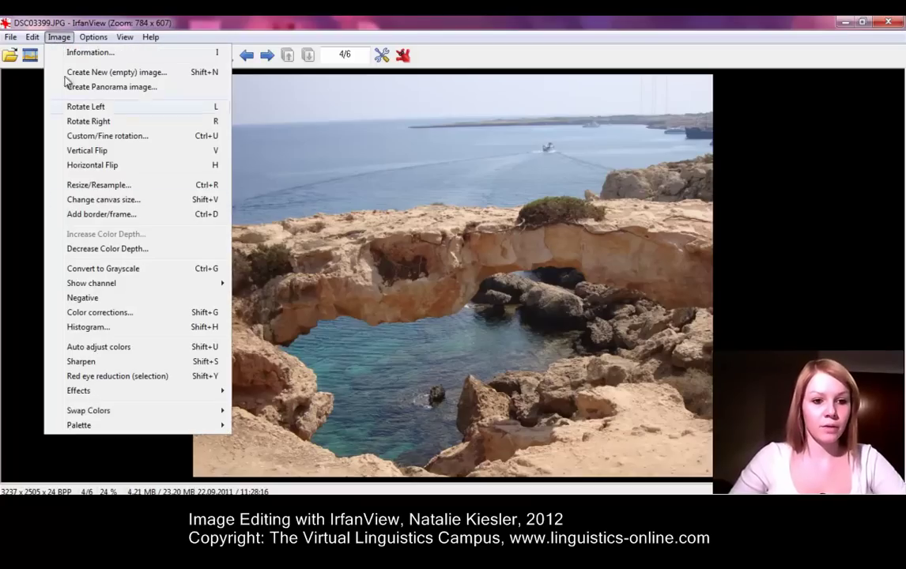
click(115, 316)
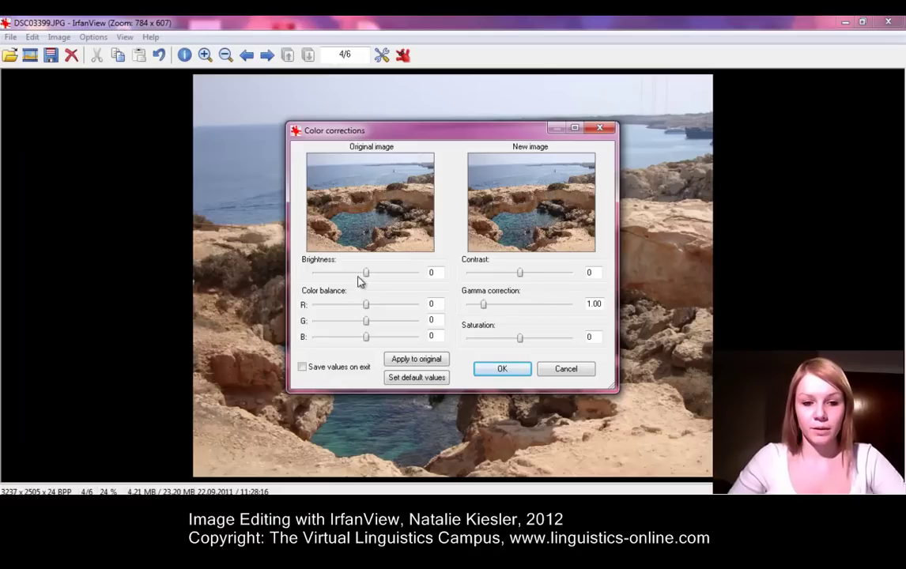
drag(365, 275, 371, 338)
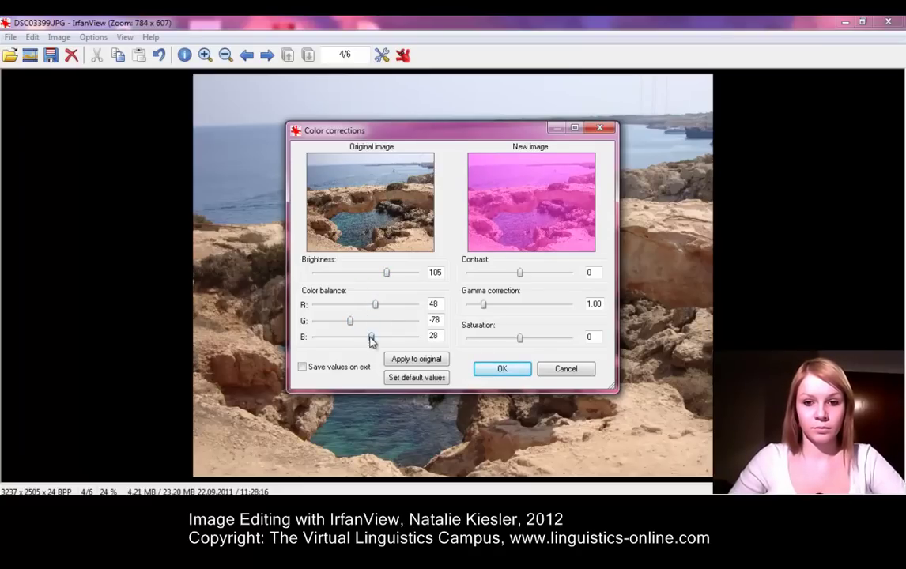
click(491, 374)
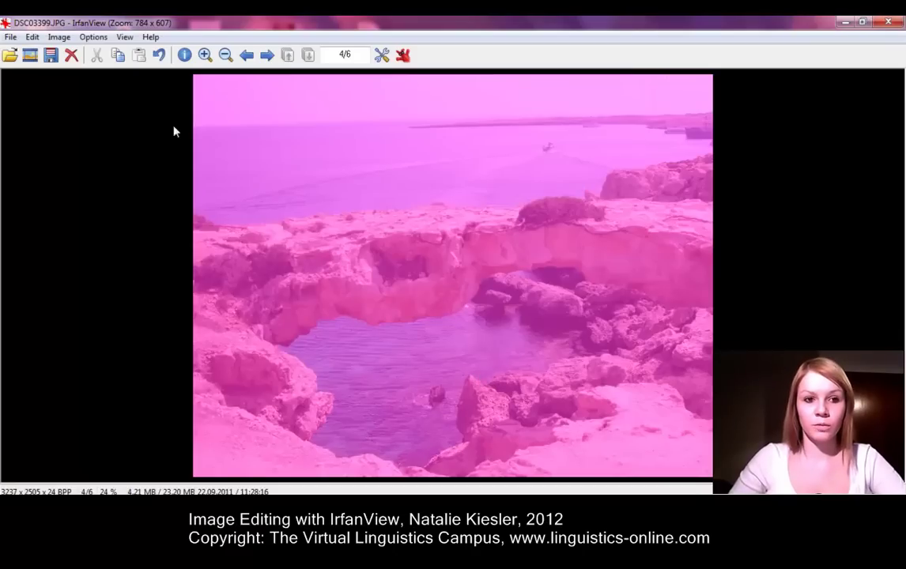
click(159, 57)
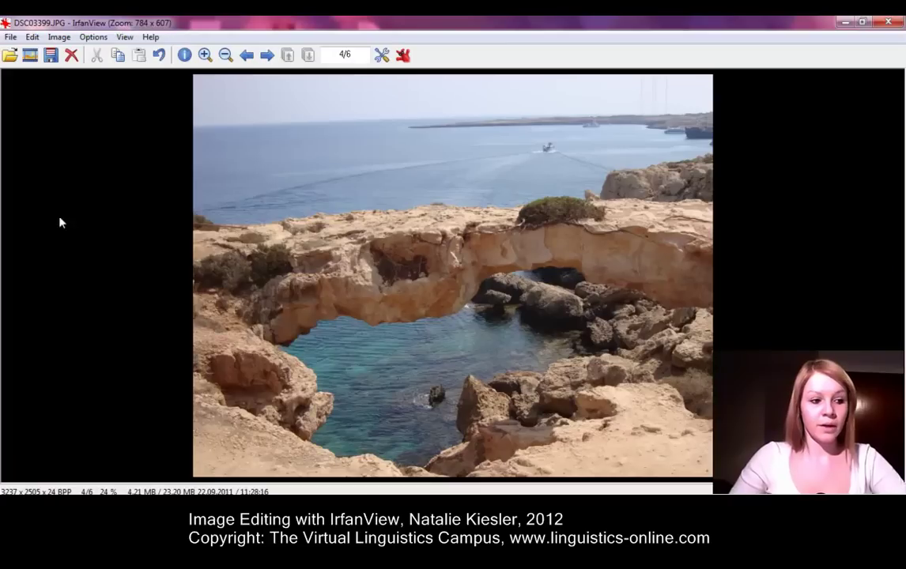
Step: Save the photo as JPEG DSC03399 with save quality raised from 80 to 100
click(11, 37)
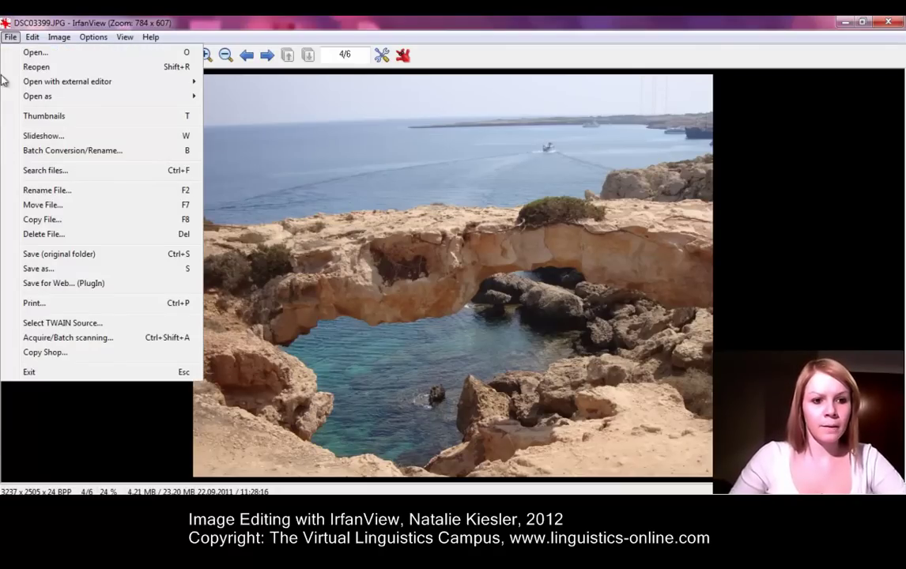
click(35, 269)
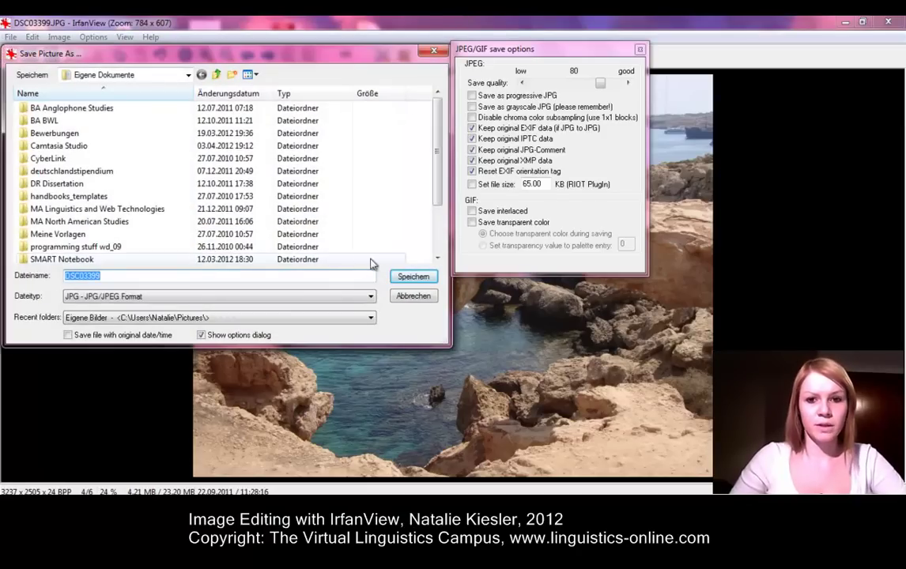
drag(602, 83, 621, 87)
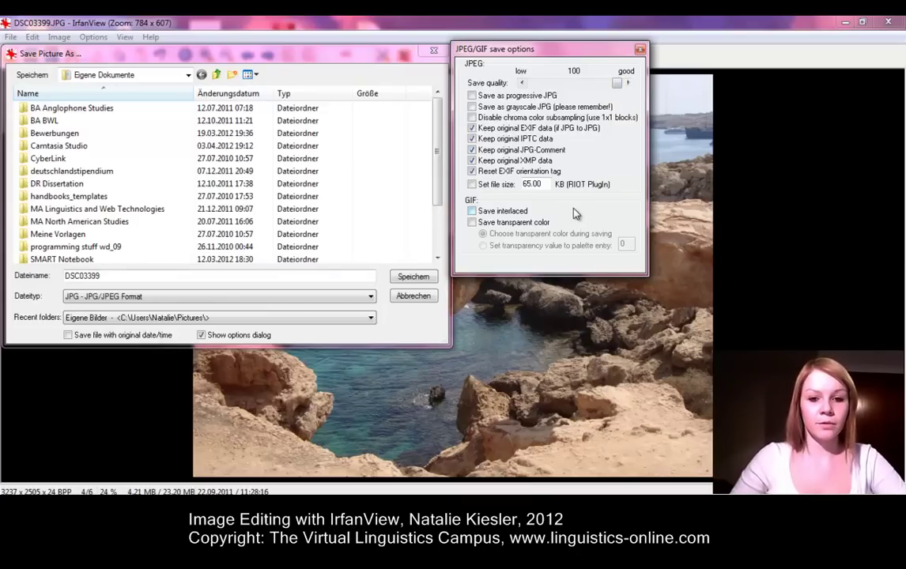
click(413, 278)
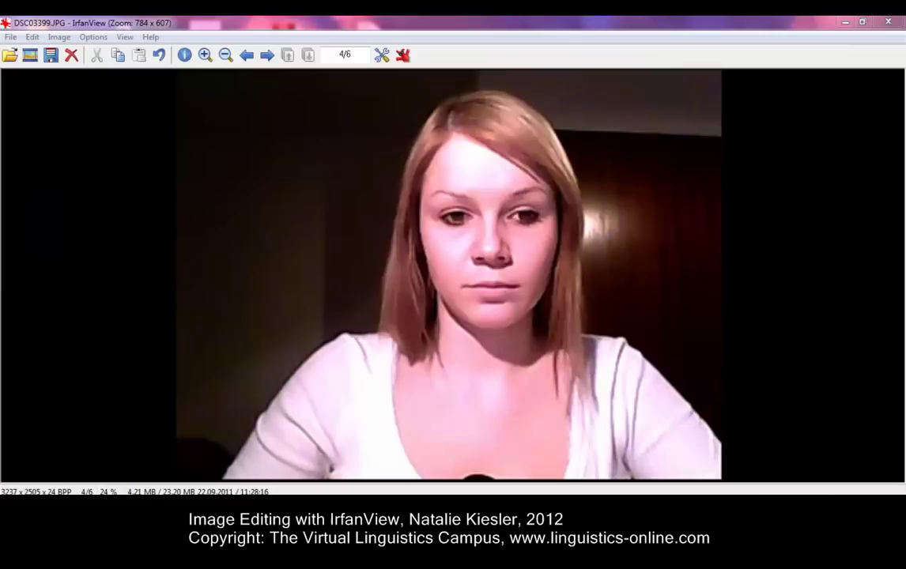